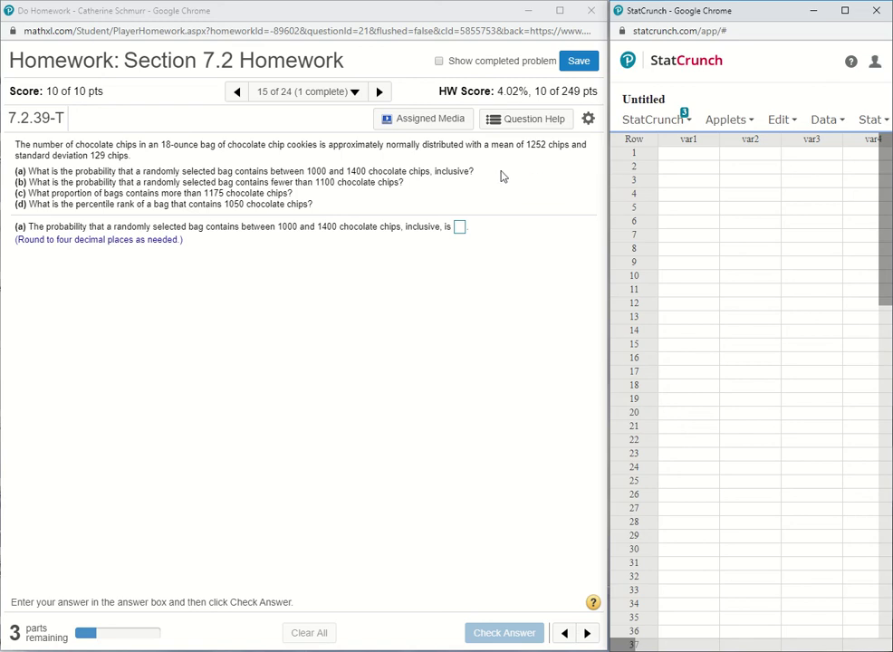
Open StatCrunch's Normal Calculator and enter mean 1252 and standard deviation 129.
{"action": "left_click_drag", "start_coordinate": [387, 148], "coordinate": [464, 150]}
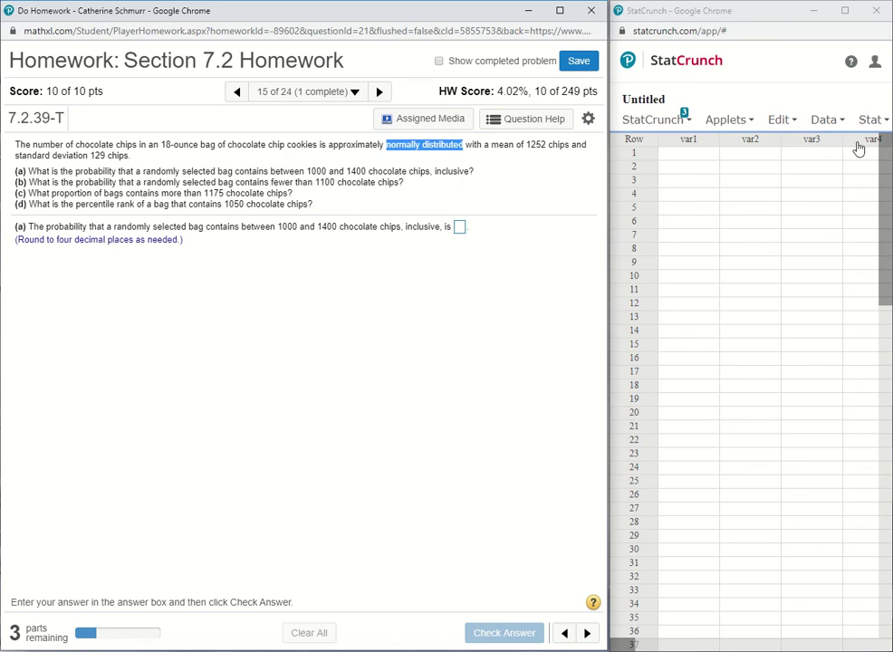
{"action": "left_click", "coordinate": [868, 120]}
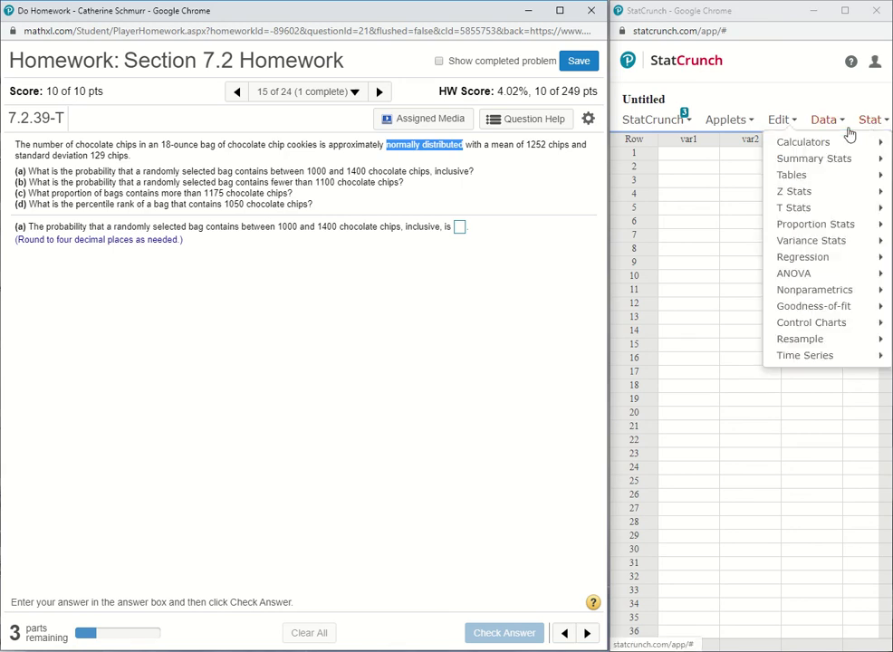
{"action": "mouse_move", "coordinate": [820, 149]}
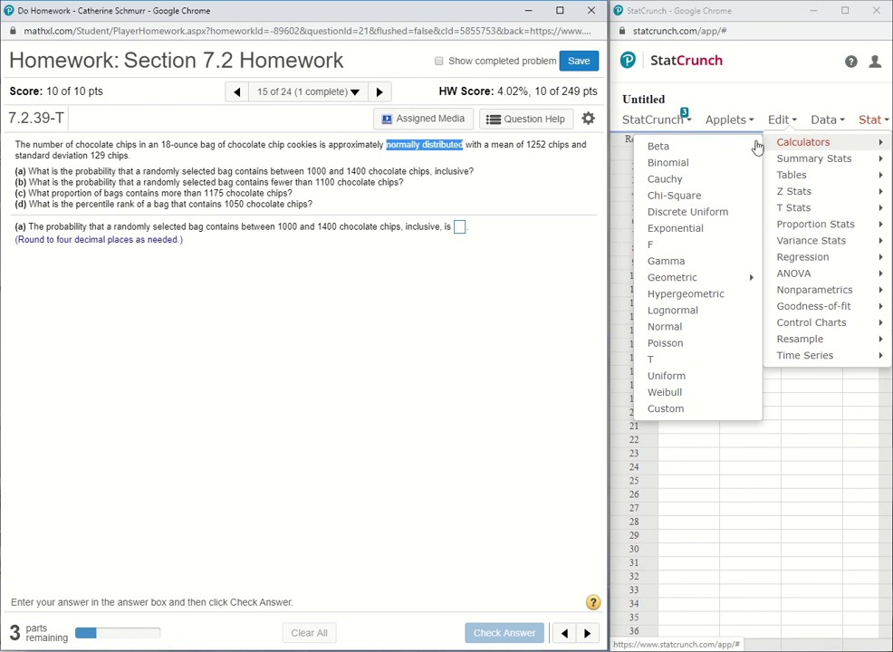
{"action": "left_click", "coordinate": [684, 333]}
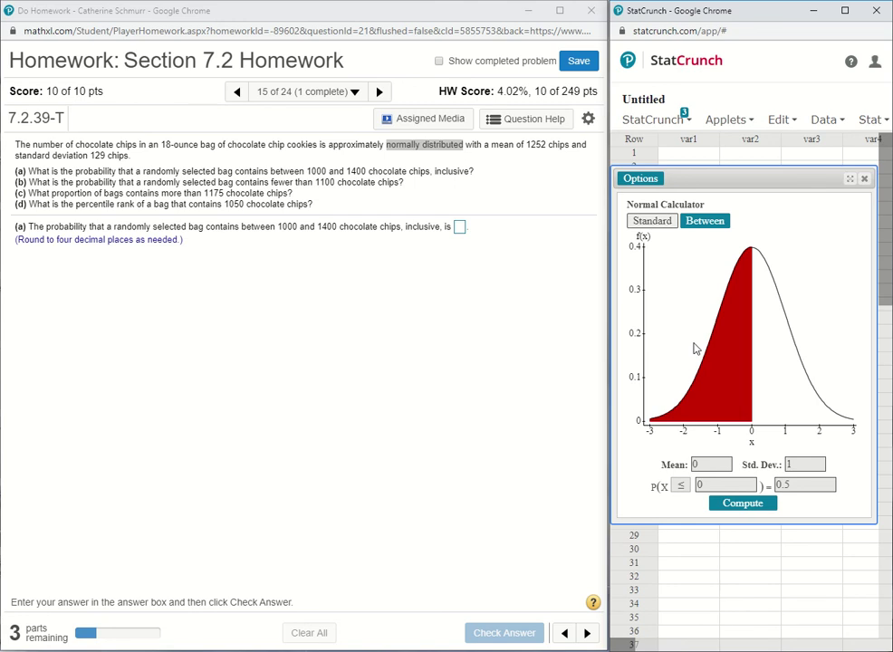
{"action": "double_click", "coordinate": [699, 465]}
{"action": "type", "text": "1252"}
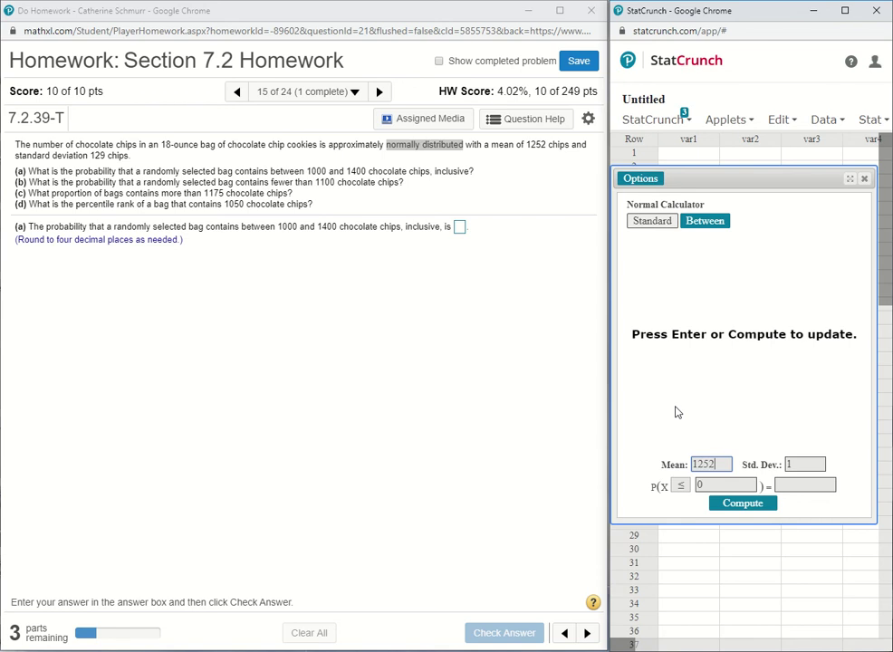
{"action": "key", "text": "Tab"}
{"action": "type", "text": "129"}
In Between mode, compute P(1000 ≤ X ≤ 1400), giving 0.84898757.
{"action": "left_click", "coordinate": [702, 225]}
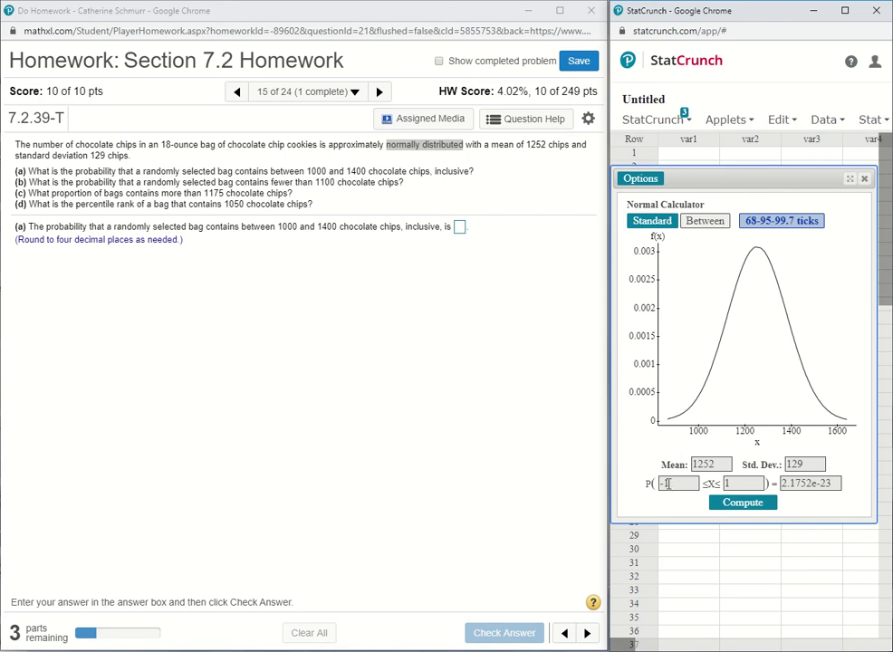
{"action": "left_click_drag", "start_coordinate": [674, 484], "coordinate": [656, 487]}
{"action": "type", "text": "1000"}
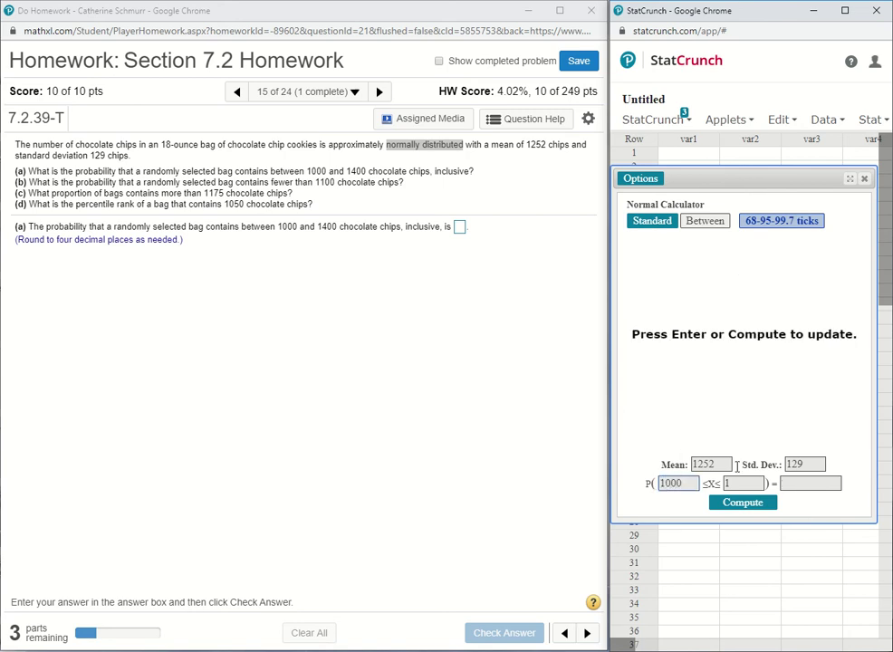
{"action": "left_click_drag", "start_coordinate": [741, 483], "coordinate": [722, 489]}
{"action": "type", "text": "1400"}
{"action": "left_click", "coordinate": [734, 511]}
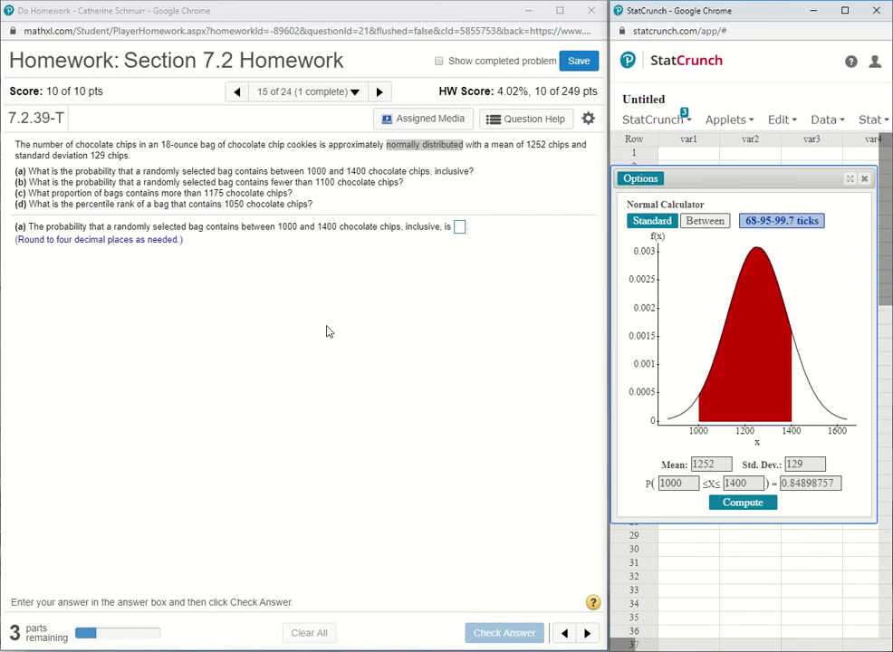
Submit .8490 as the part (a) answer and dismiss the Well done! message.
{"action": "left_click", "coordinate": [460, 230]}
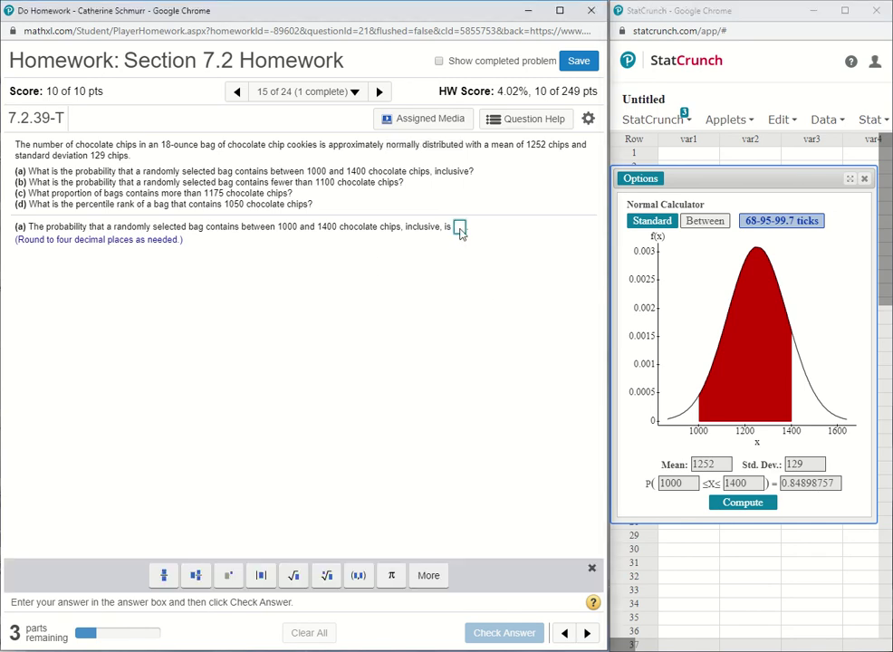
{"action": "type", "text": "8"}
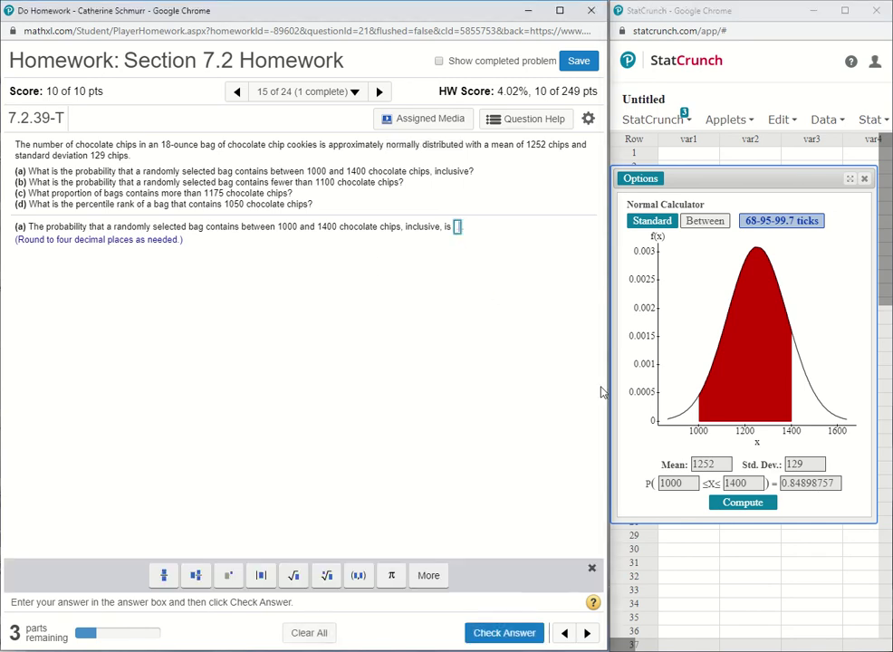
{"action": "type", "text": "490"}
{"action": "key", "text": "Return"}
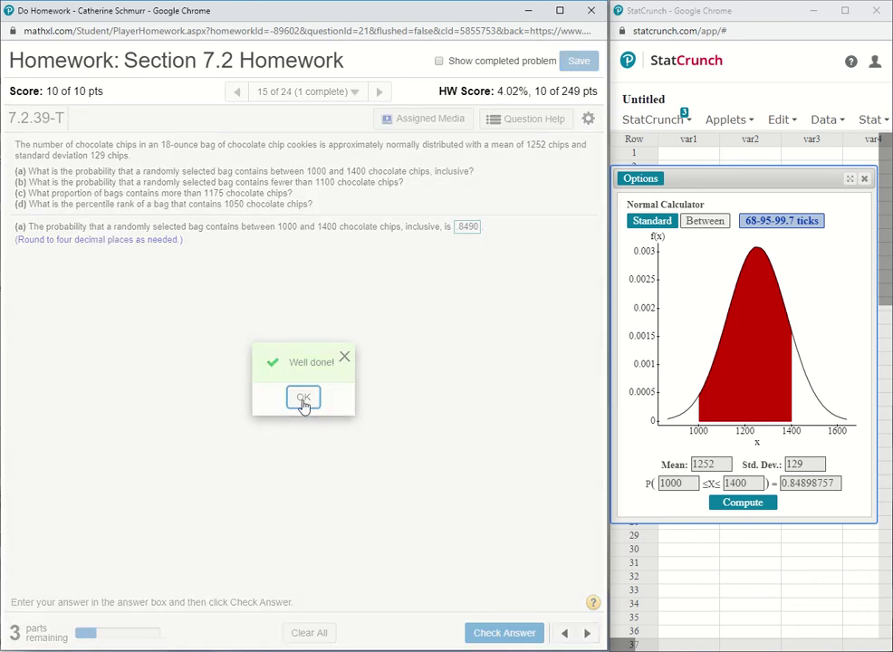
{"action": "left_click", "coordinate": [303, 400]}
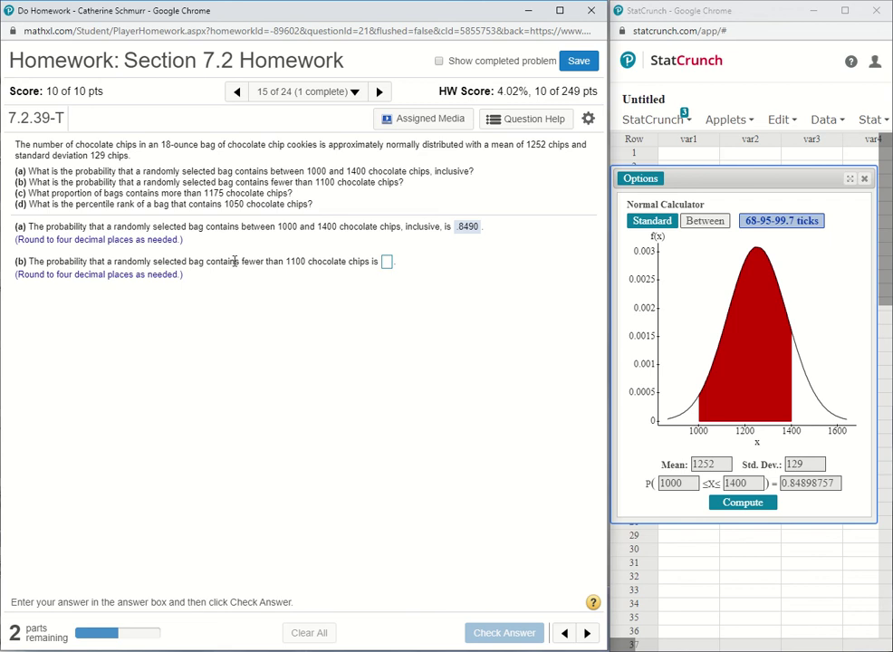
In Standard mode, compute P(X ≤ 1100), giving 0.1193396.
{"action": "left_click_drag", "start_coordinate": [242, 263], "coordinate": [283, 261]}
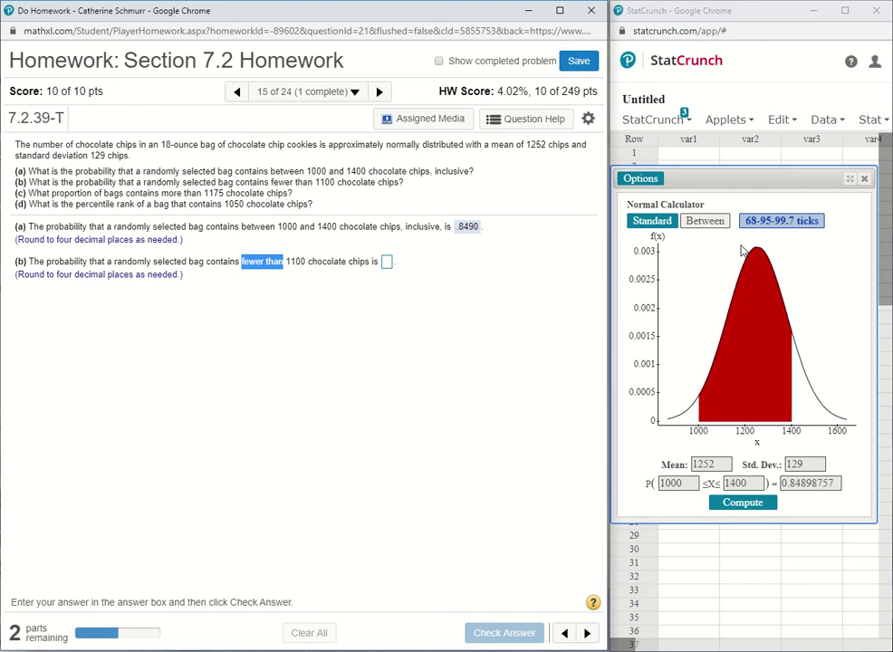
{"action": "left_click", "coordinate": [654, 224]}
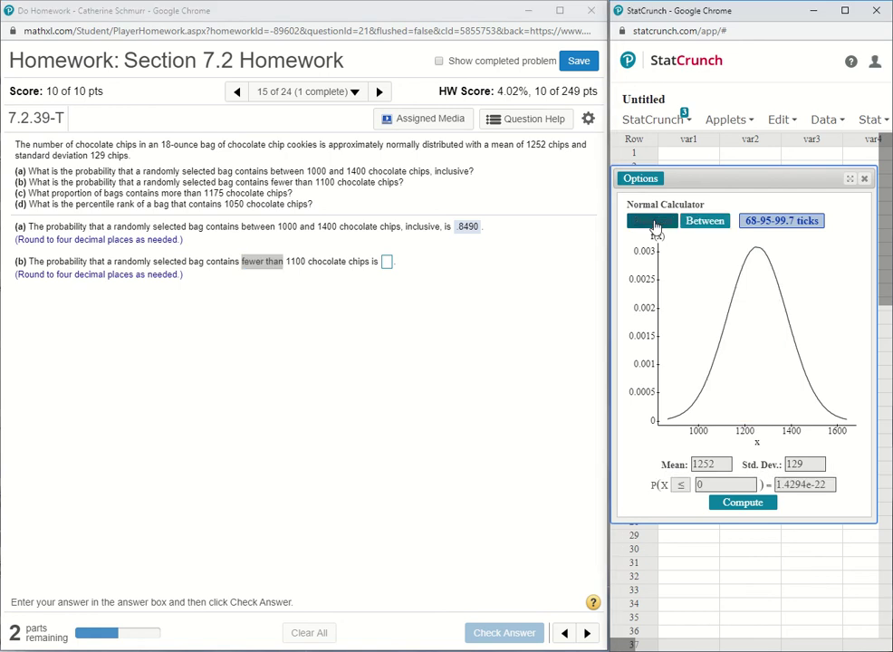
{"action": "left_click", "coordinate": [699, 484]}
{"action": "double_click", "coordinate": [699, 485]}
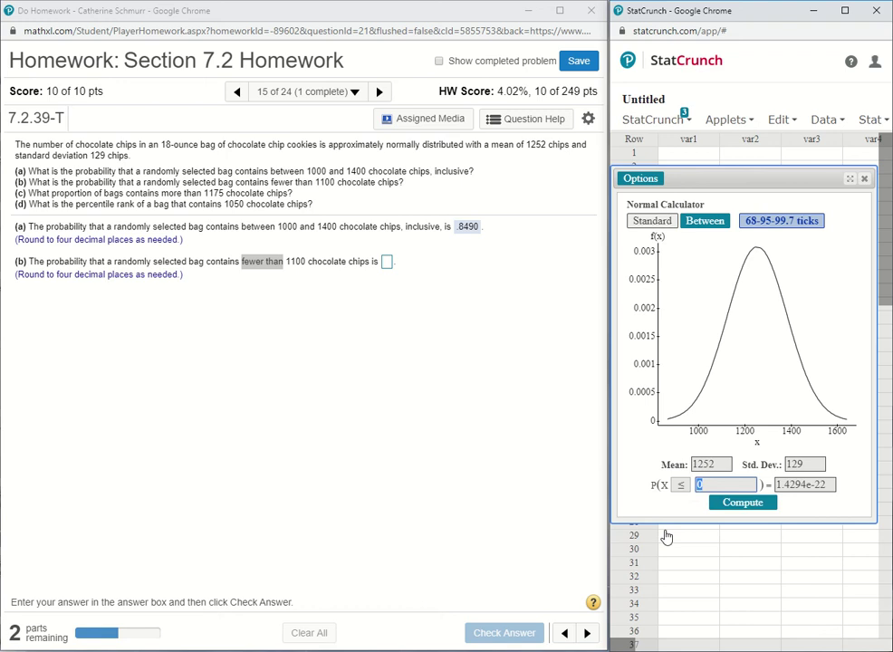
{"action": "type", "text": "1100"}
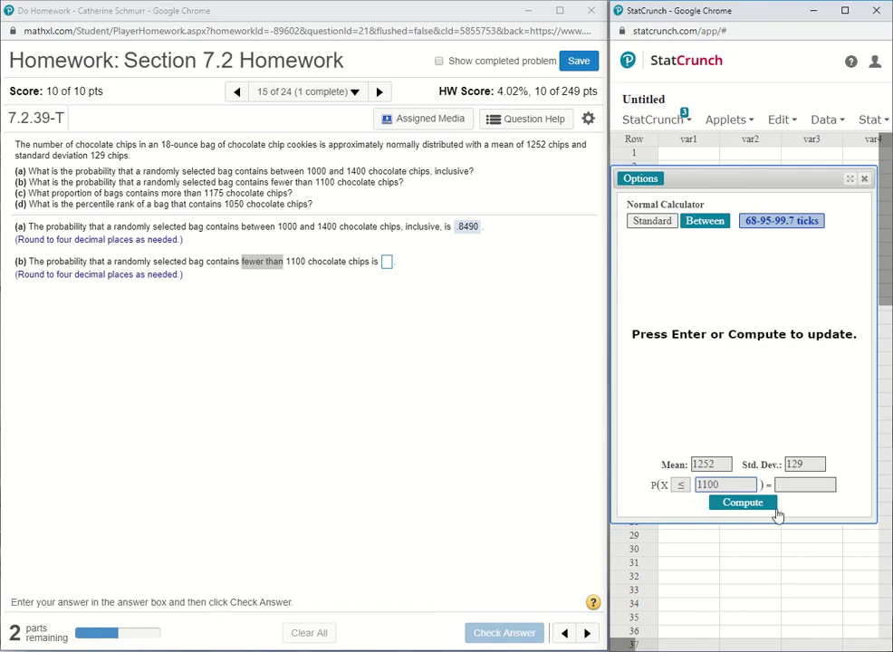
{"action": "left_click", "coordinate": [776, 513]}
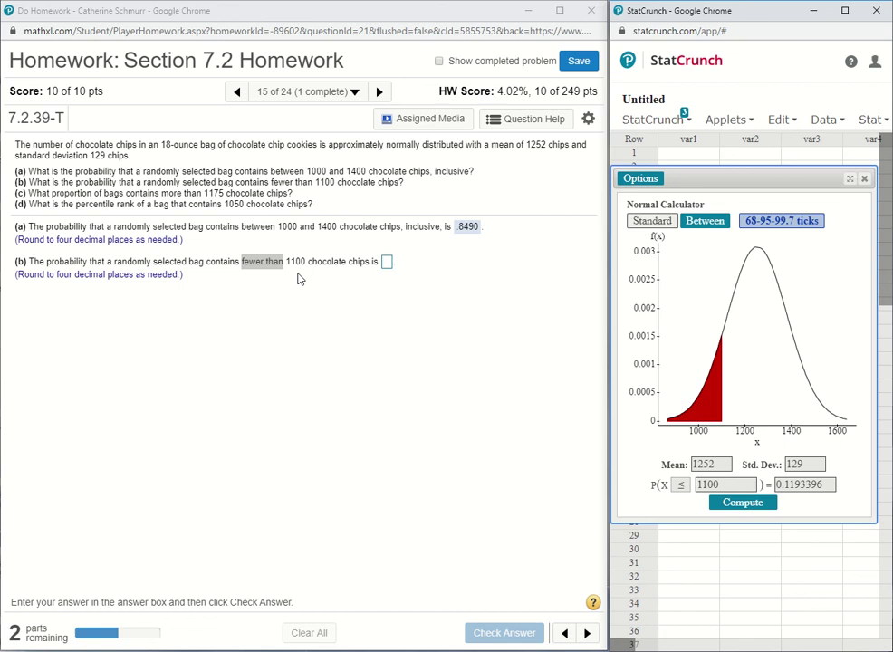
Submit .1193 as the part (b) answer and dismiss the Excellent! message.
{"action": "left_click", "coordinate": [387, 262]}
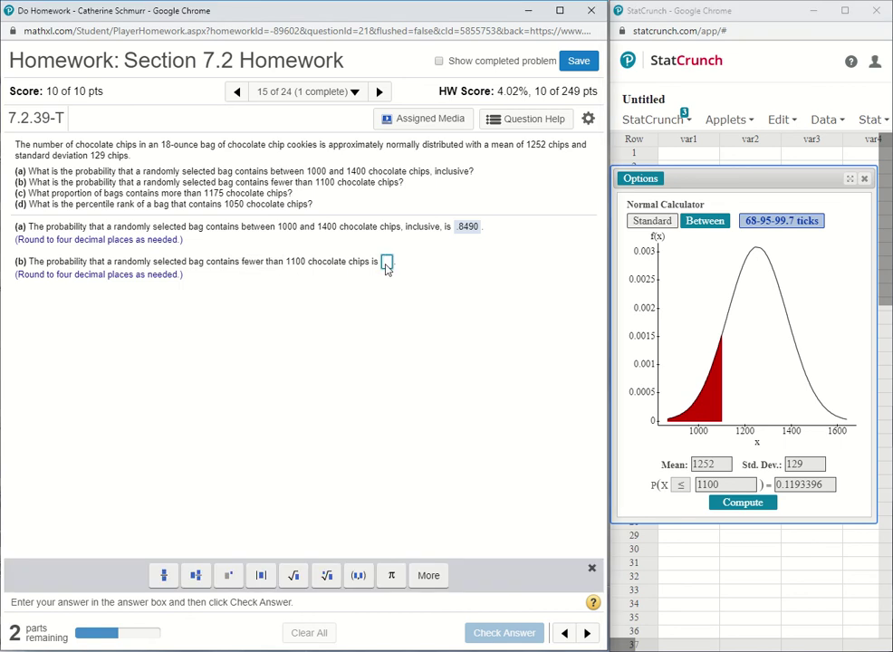
{"action": "type", "text": ".1193"}
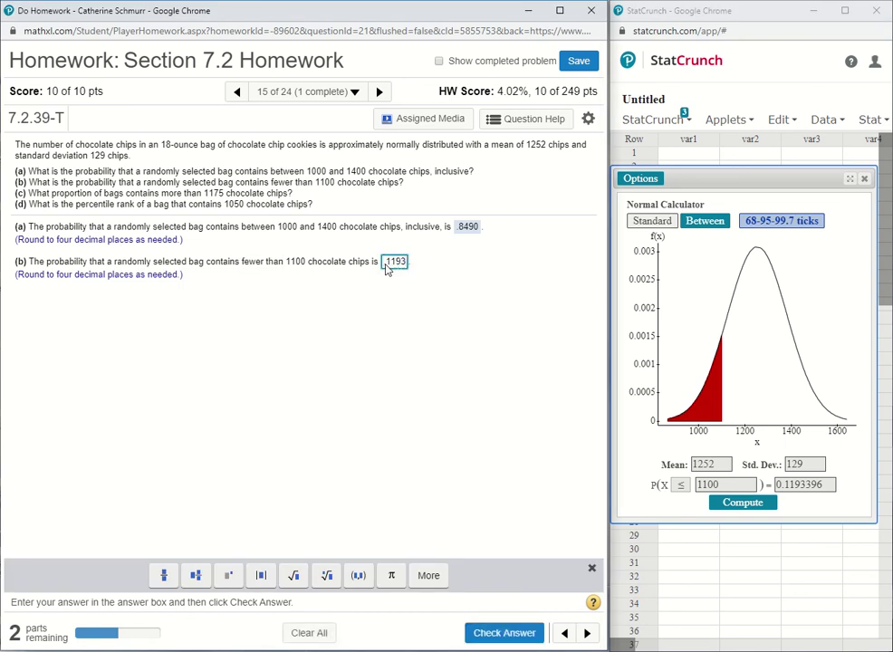
{"action": "key", "text": "Return"}
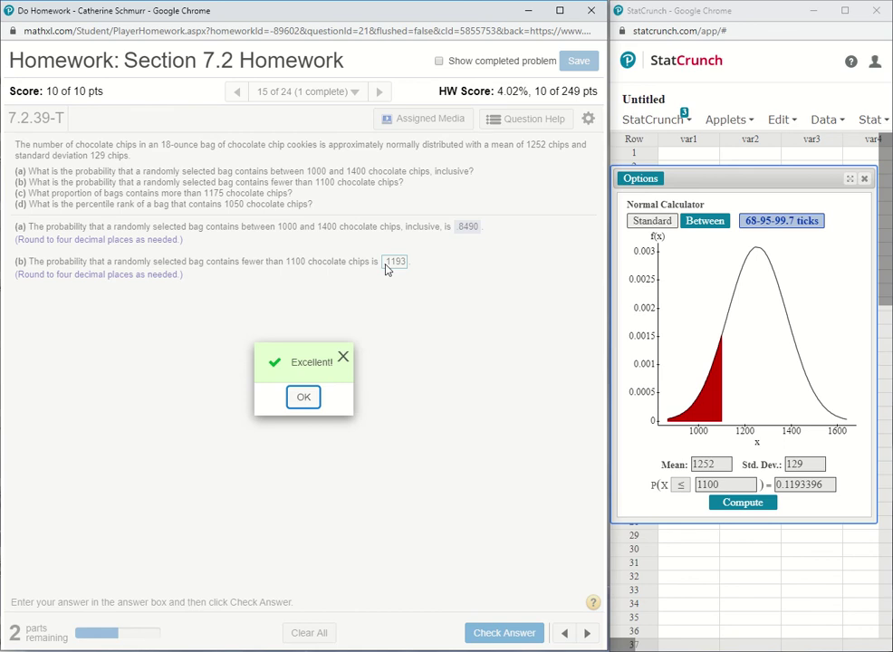
{"action": "key", "text": "Return"}
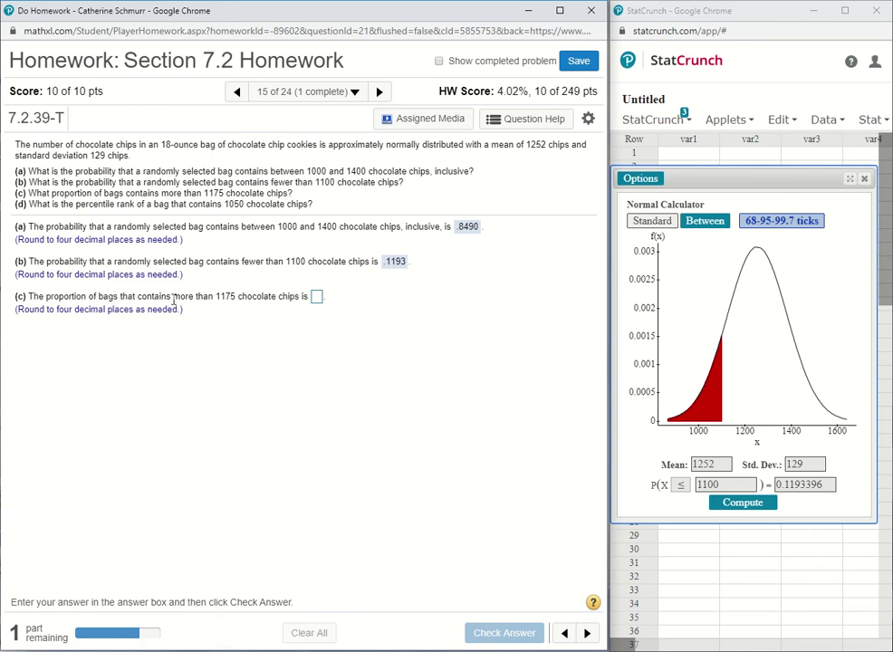
Change the inequality to ≥ and compute P(X ≥ 1175), giving 0.72471267.
{"action": "left_click_drag", "start_coordinate": [173, 297], "coordinate": [214, 297]}
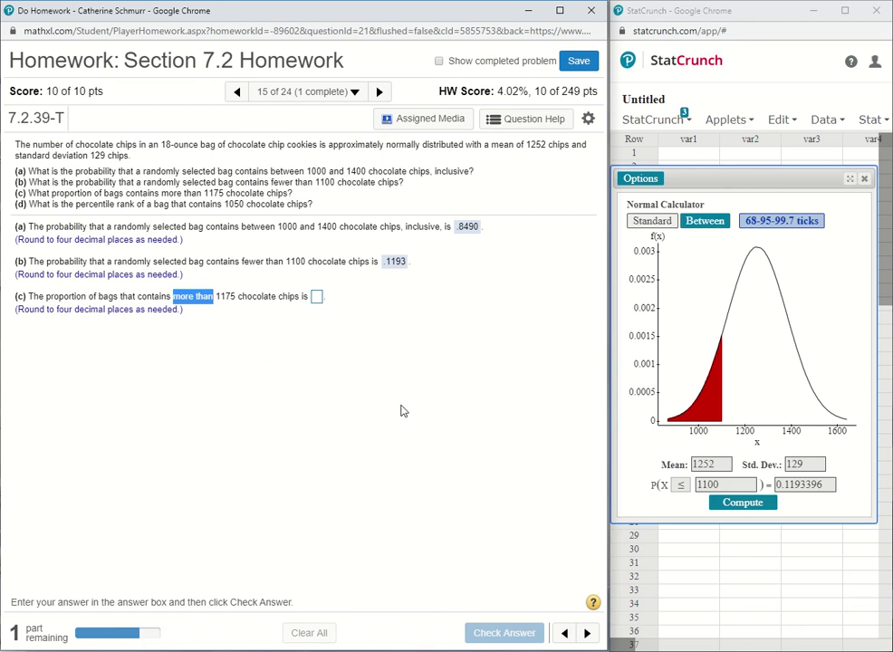
{"action": "left_click", "coordinate": [680, 486]}
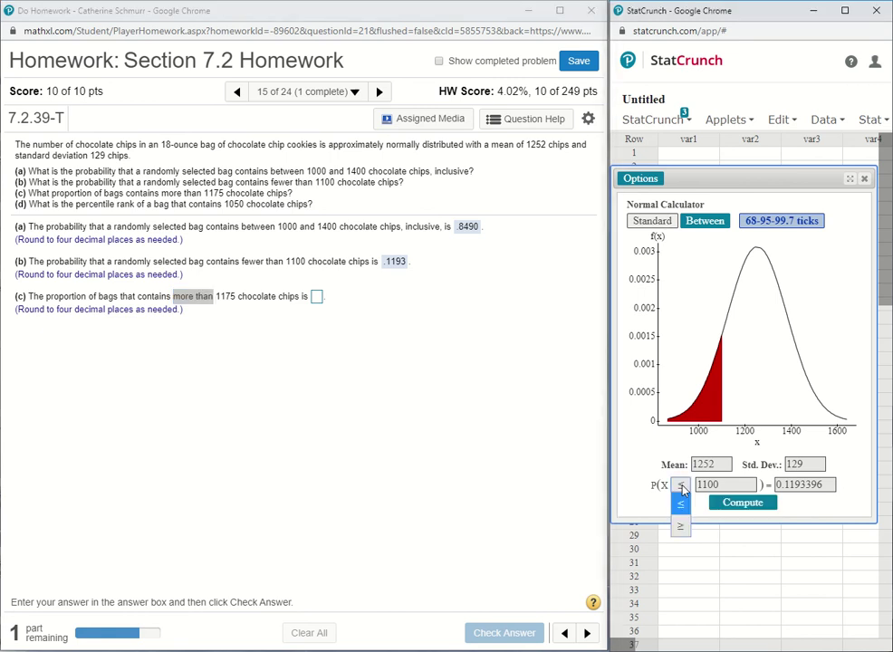
{"action": "left_click", "coordinate": [680, 525]}
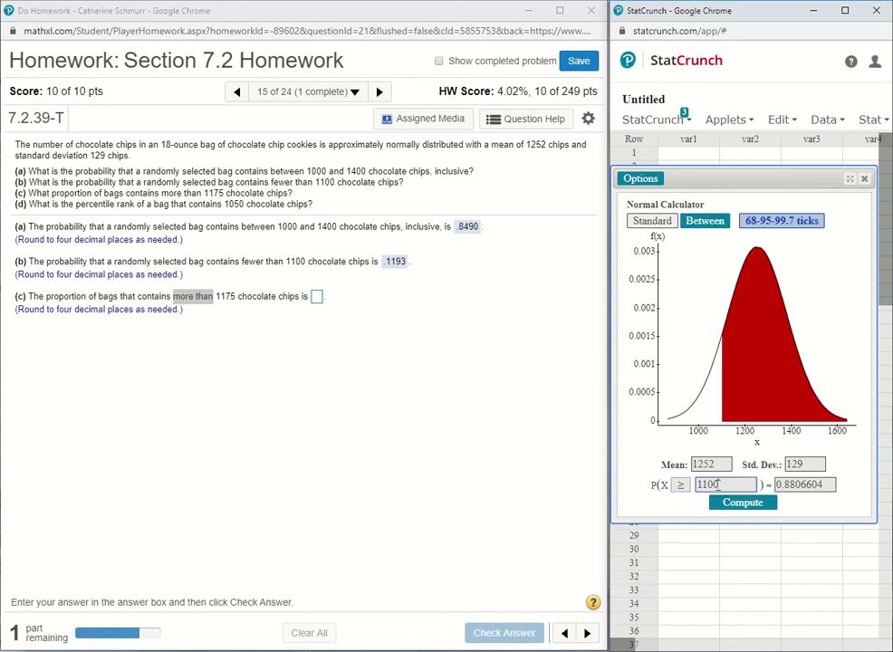
{"action": "left_click_drag", "start_coordinate": [722, 485], "coordinate": [698, 485]}
{"action": "type", "text": "11"}
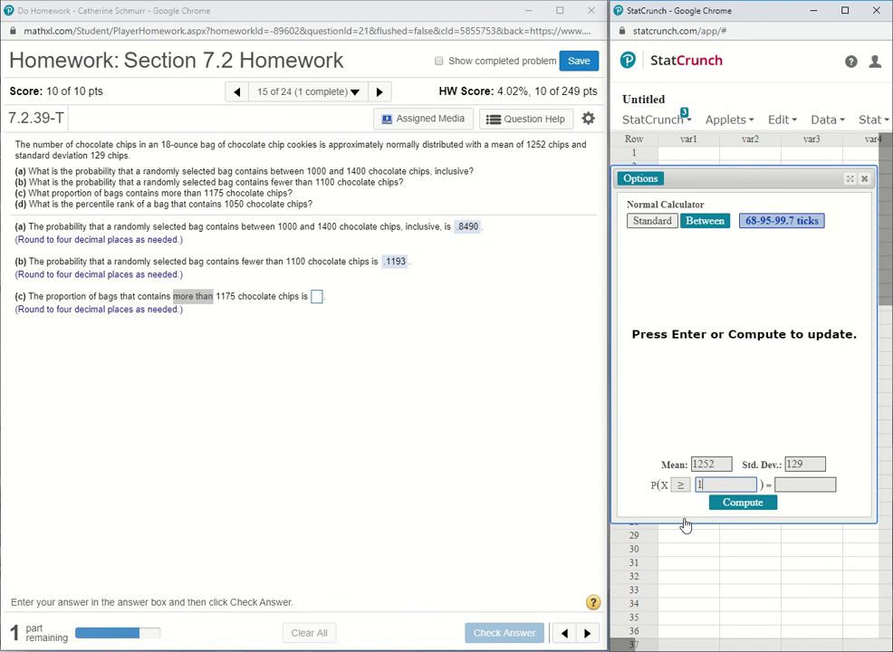
{"action": "type", "text": "75"}
{"action": "left_click", "coordinate": [739, 503]}
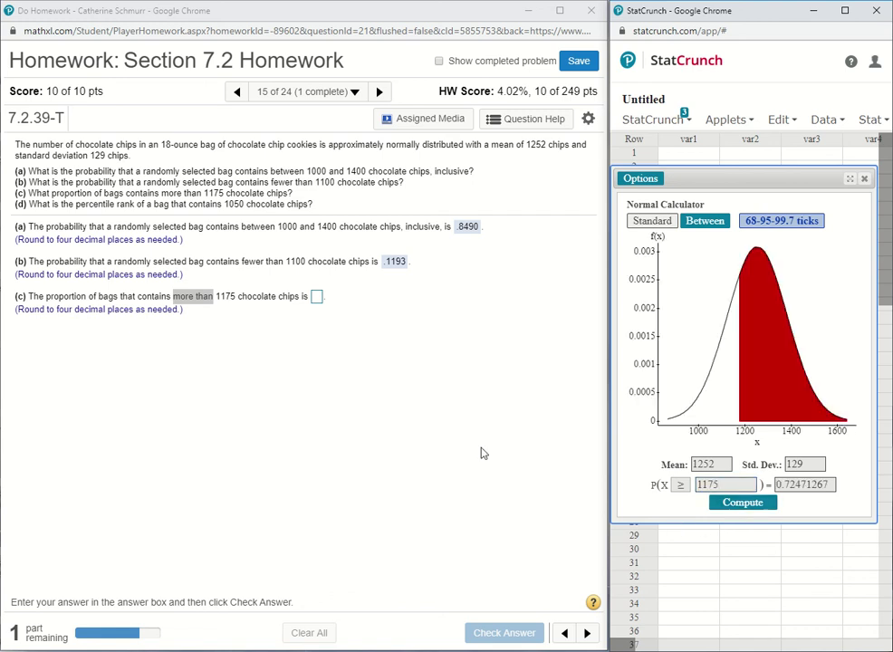
Submit .7247 as the part (c) answer and close the Nice work popup.
{"action": "left_click", "coordinate": [316, 298]}
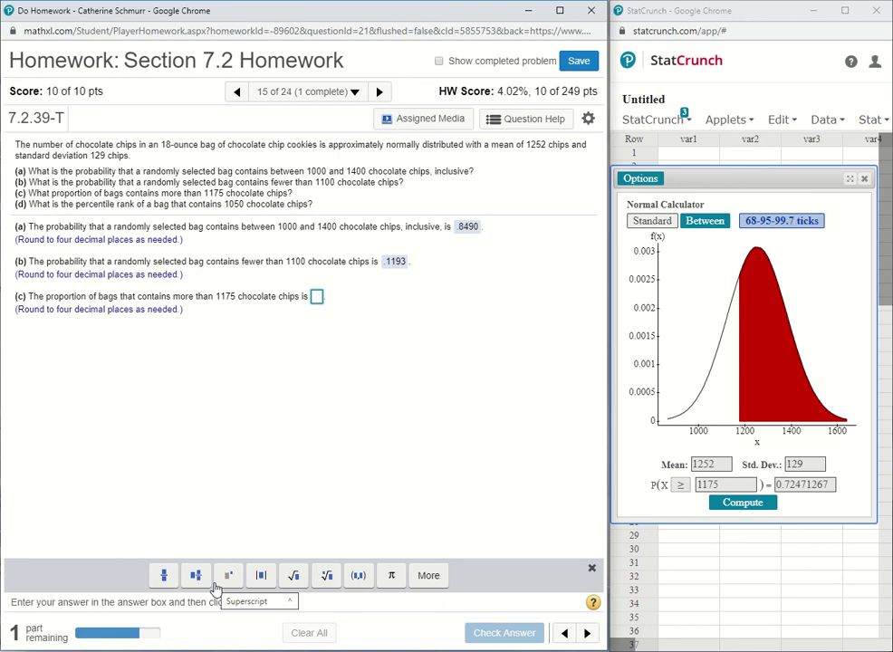
{"action": "type", "text": ".72"}
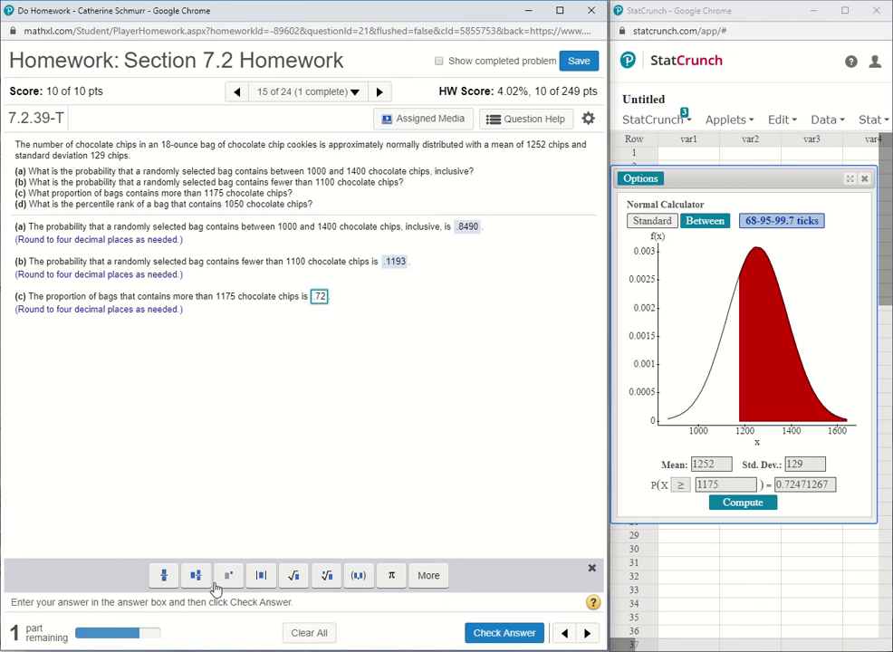
{"action": "type", "text": "47"}
{"action": "left_click", "coordinate": [494, 633]}
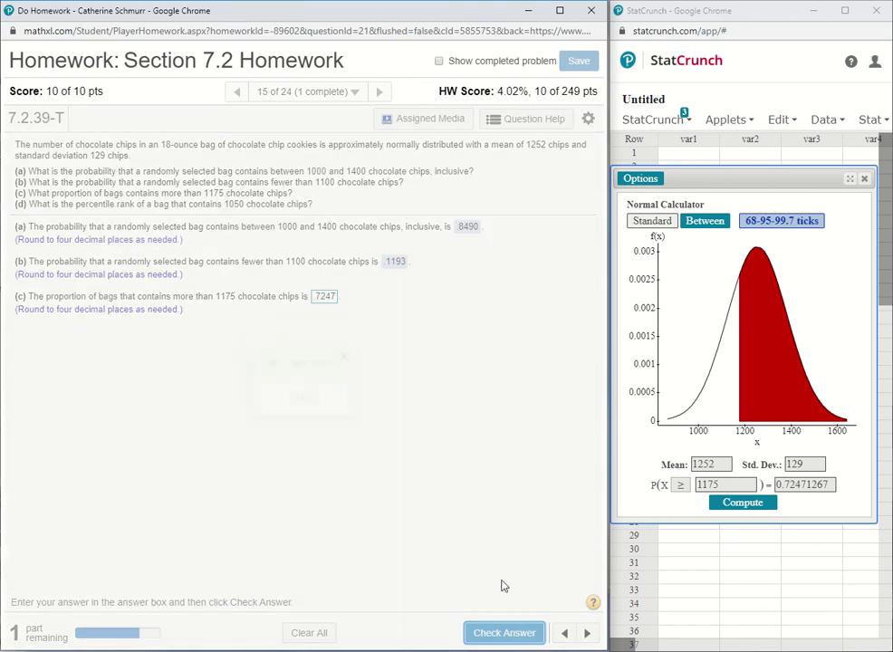
{"action": "left_click", "coordinate": [305, 399]}
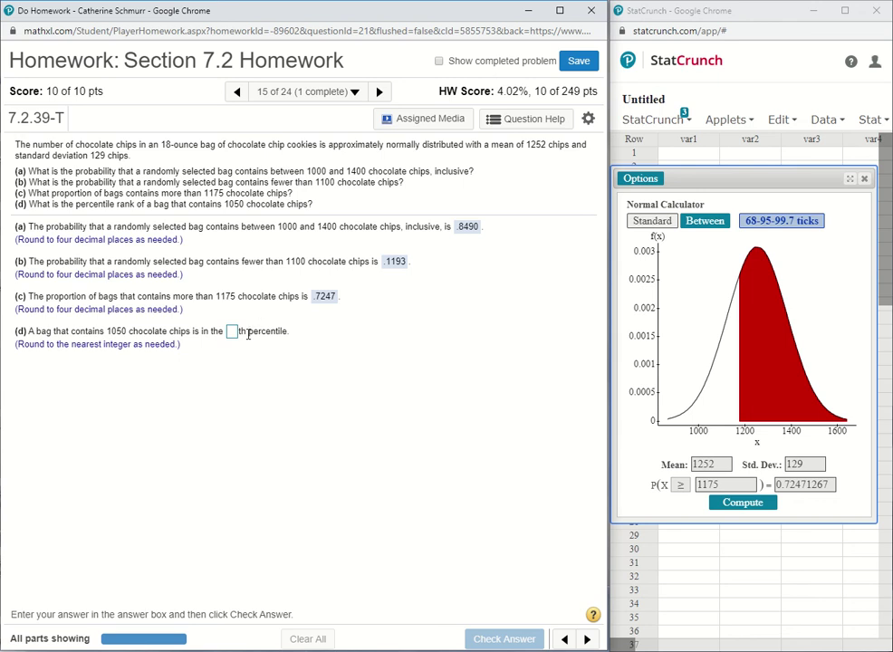
Switch the inequality back to ≤ and compute P(X ≤ 1050), giving 0.05868701.
{"action": "left_click_drag", "start_coordinate": [246, 331], "coordinate": [289, 334]}
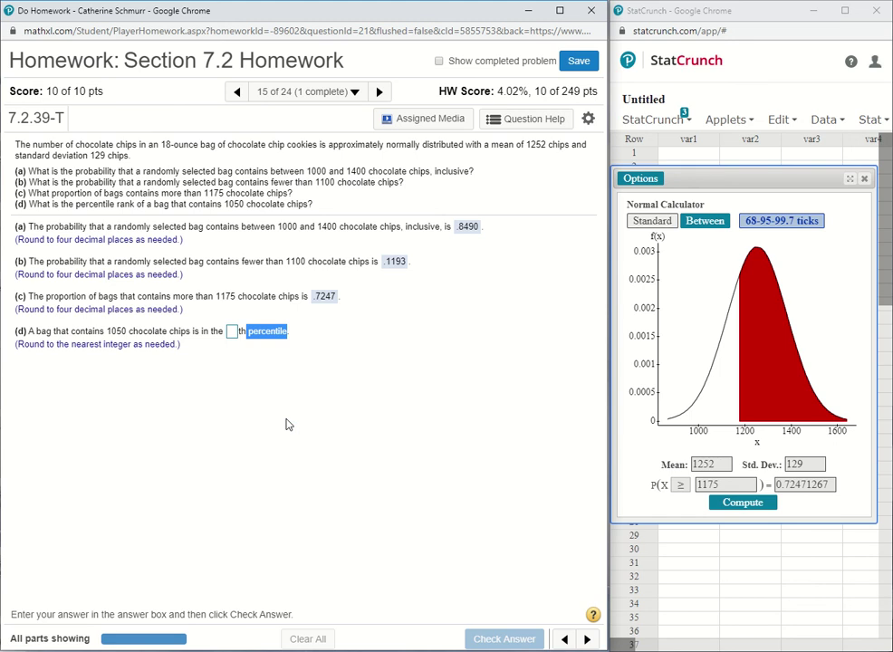
{"action": "left_click", "coordinate": [680, 487]}
{"action": "left_click", "coordinate": [682, 506]}
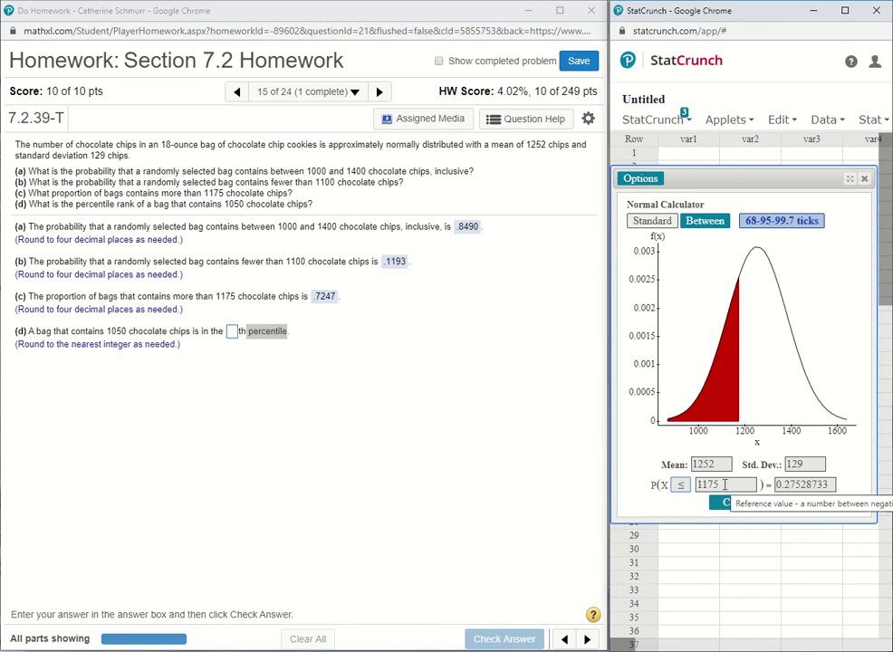
{"action": "left_click_drag", "start_coordinate": [725, 486], "coordinate": [684, 490]}
{"action": "type", "text": "1050"}
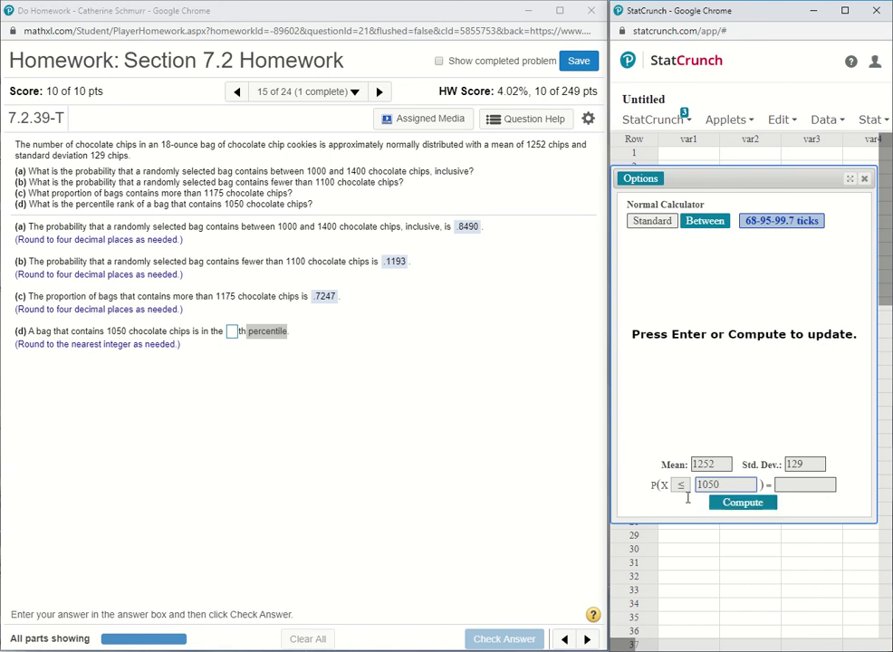
{"action": "left_click", "coordinate": [746, 503]}
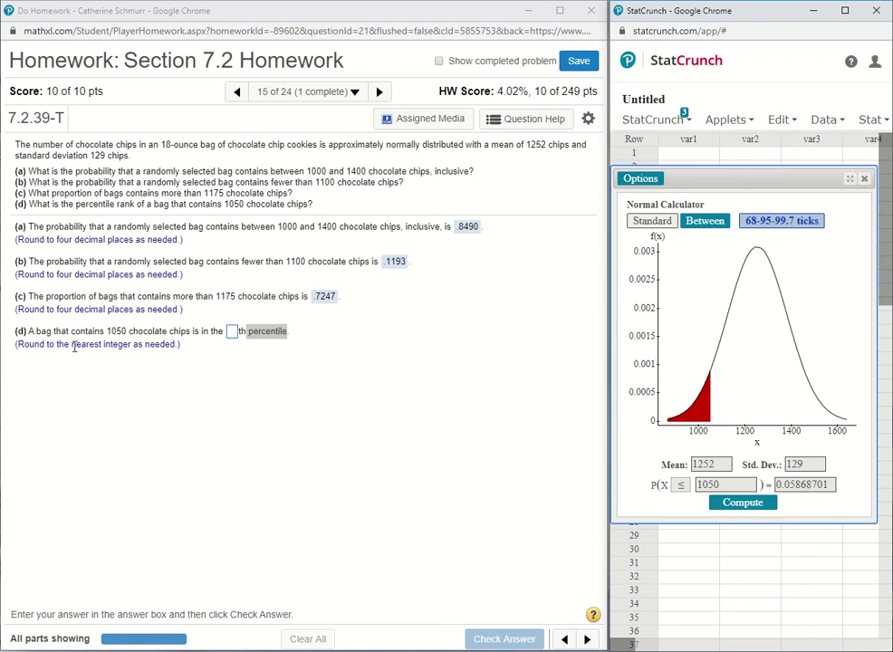
{"action": "left_click_drag", "start_coordinate": [73, 346], "coordinate": [132, 347]}
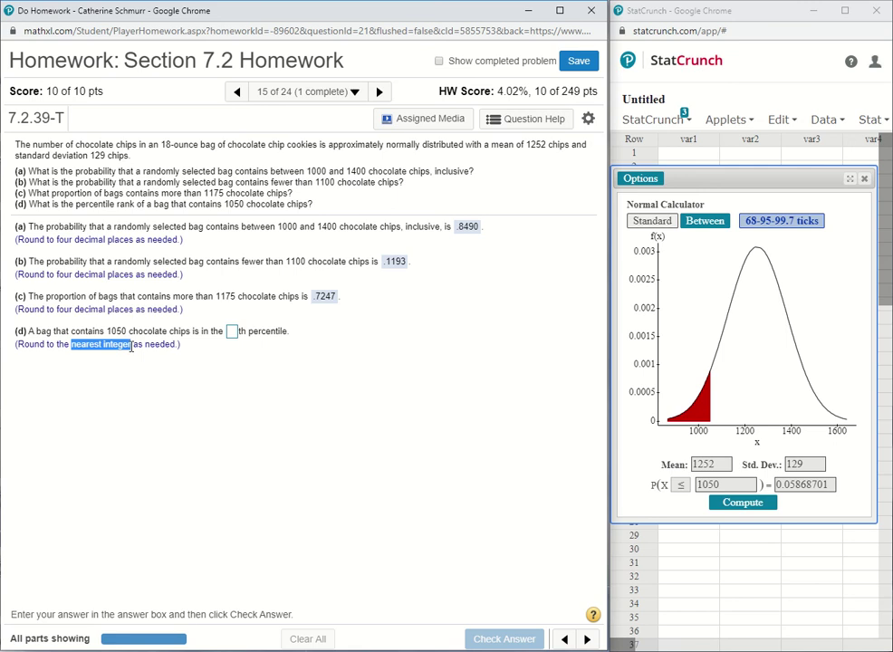
Submit 6 as the part (d) percentile, then continue to the next question.
{"action": "left_click", "coordinate": [232, 332]}
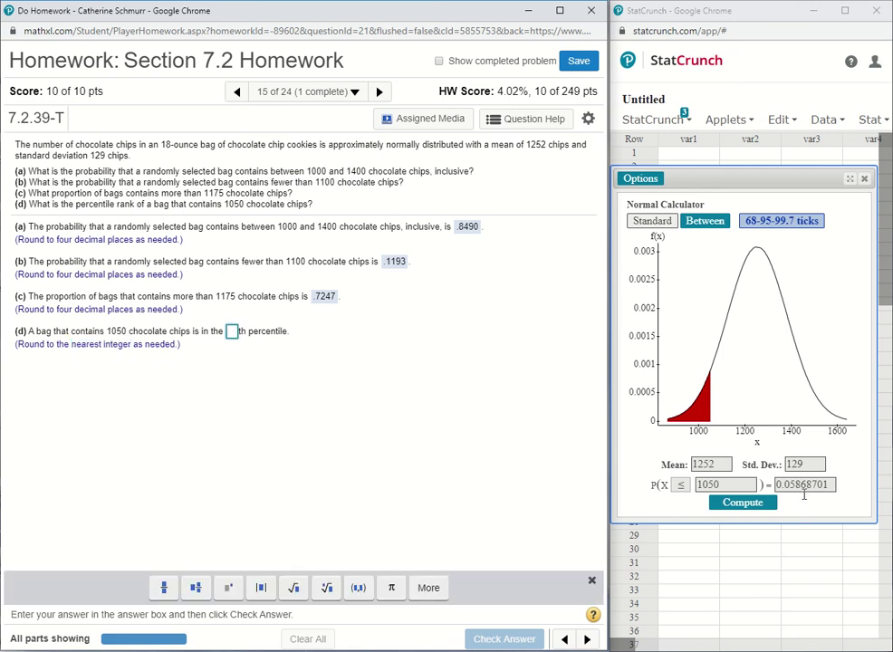
{"action": "type", "text": "6"}
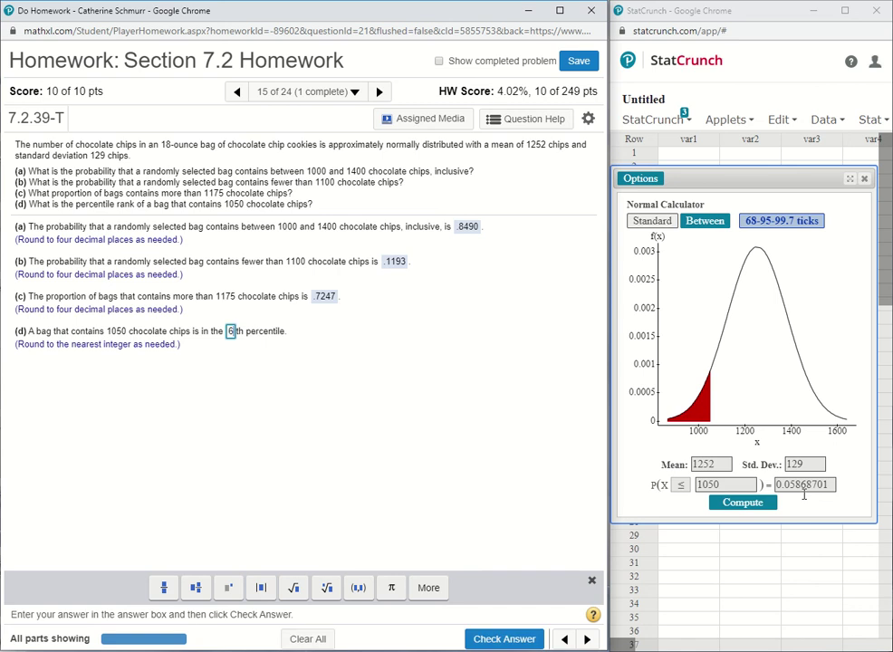
{"action": "left_click", "coordinate": [489, 639]}
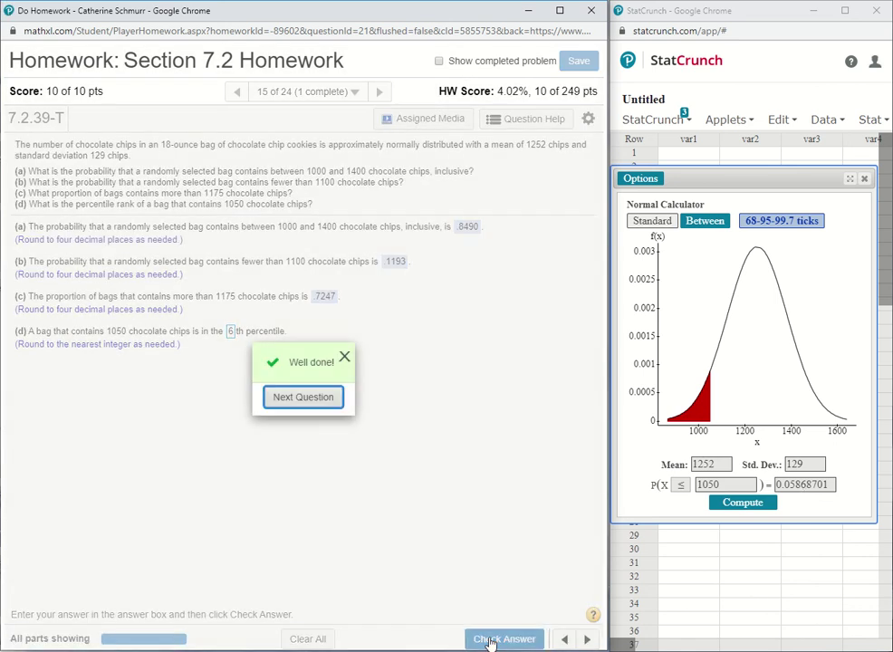
{"action": "left_click", "coordinate": [319, 404]}
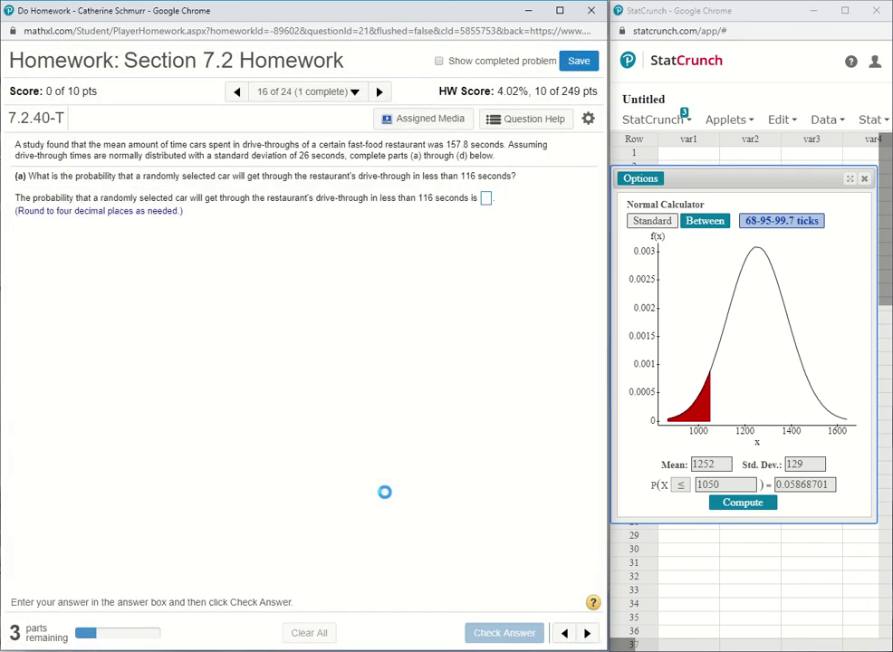
Go back to question 15 of 24 with the previous-question arrow.
{"action": "left_click", "coordinate": [237, 91]}
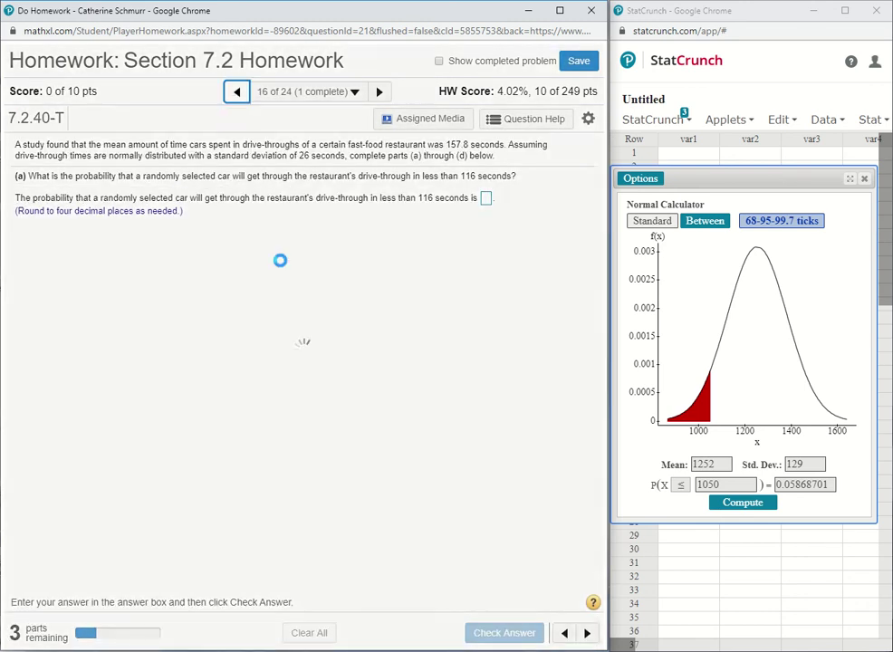